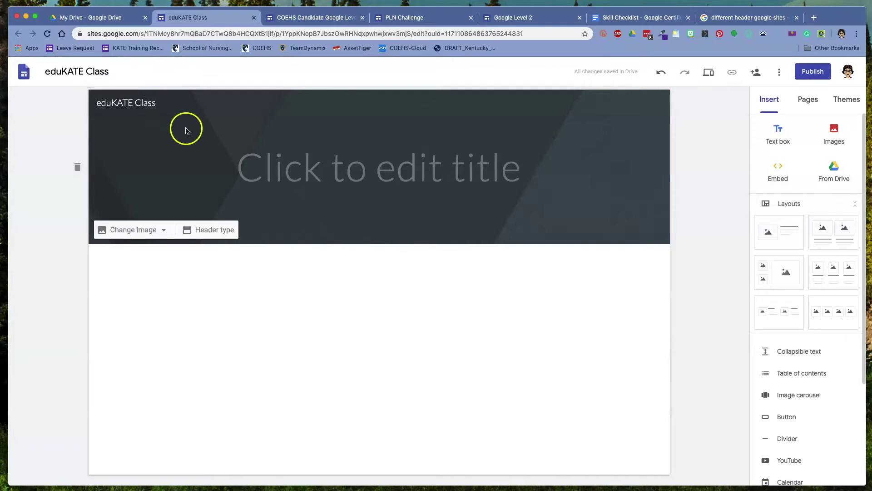
Replace the site name in the page header with "#eduKATE Academy".
{"action": "left_click", "coordinate": [152, 103]}
{"action": "left_click_drag", "start_coordinate": [164, 103], "coordinate": [90, 103]}
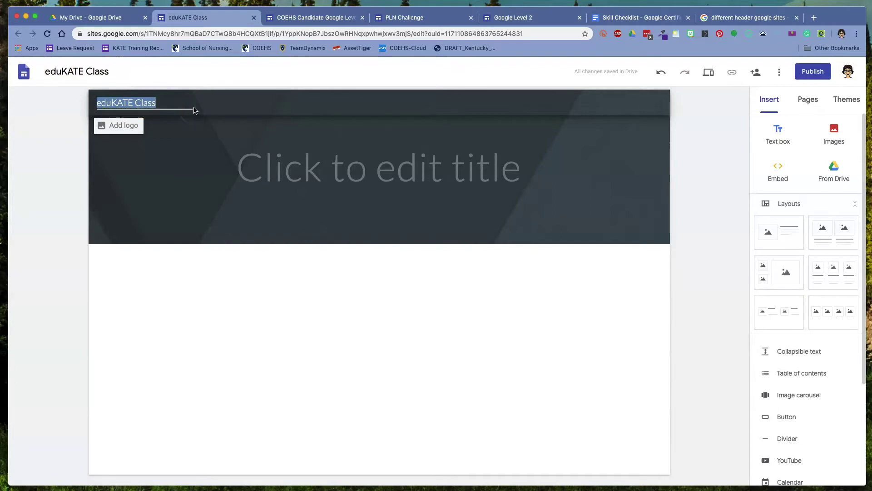
{"action": "type", "text": "#eduKATE Academy"}
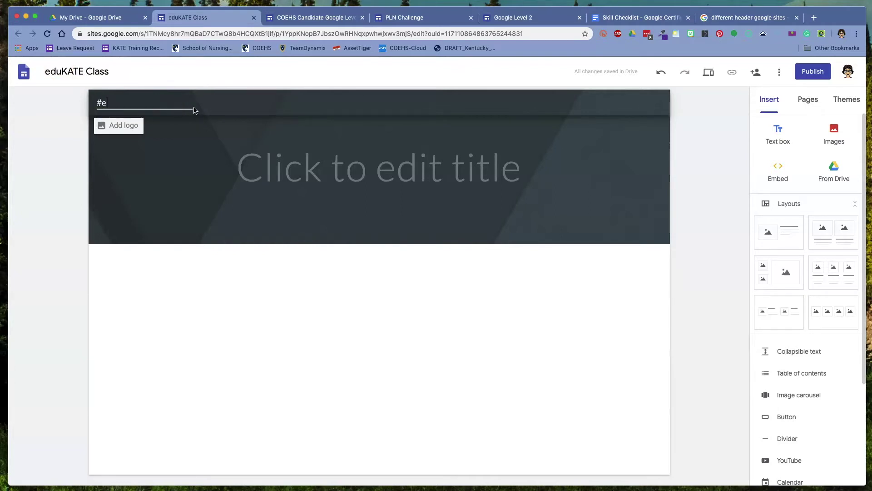
Enter "All About #eduKATE Academy" as the page title in the header banner.
{"action": "left_click", "coordinate": [355, 171]}
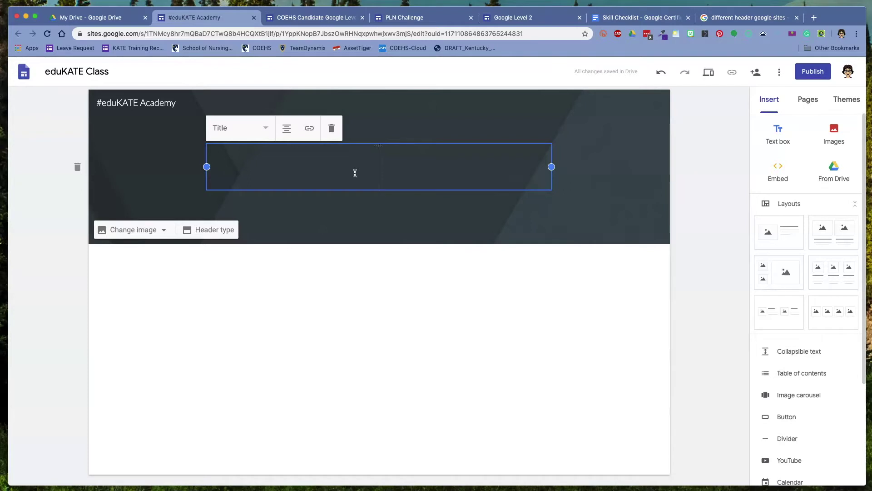
{"action": "type", "text": "A"}
{"action": "type", "text": "ll About #eduKATE Academy"}
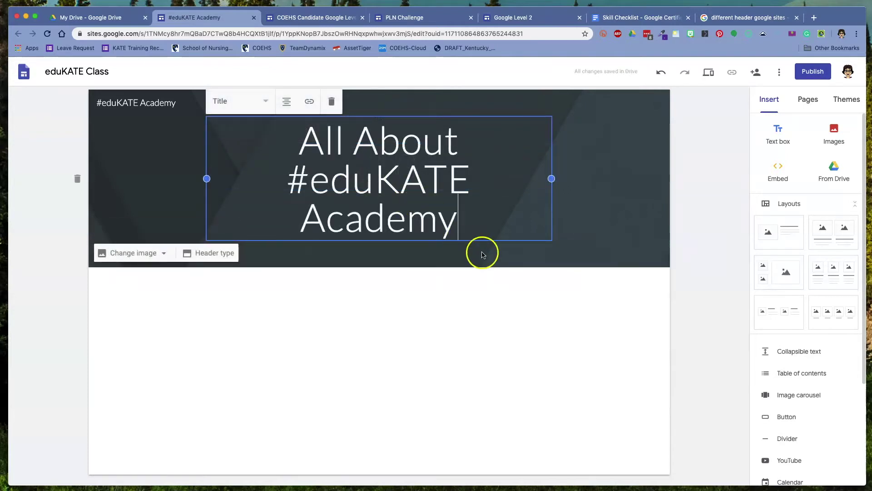
{"action": "left_click", "coordinate": [513, 288]}
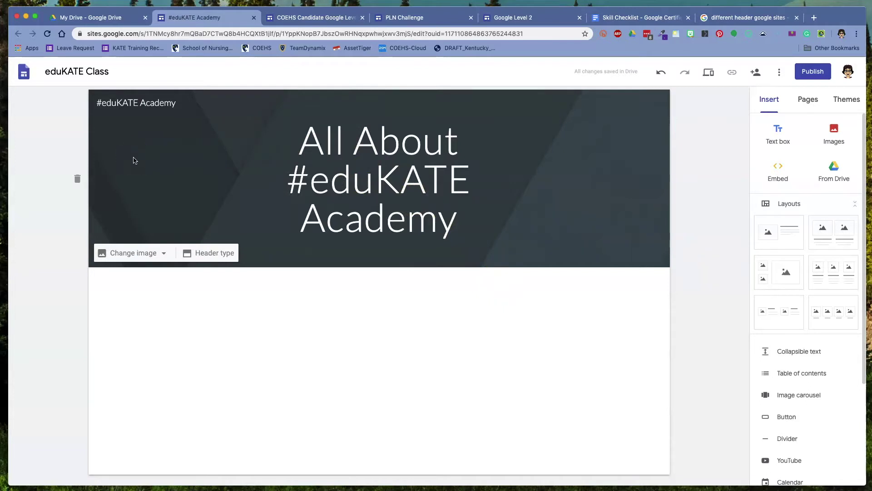
{"action": "left_click", "coordinate": [194, 162]}
{"action": "mouse_move", "coordinate": [195, 163]}
{"action": "left_mouse_down"}
{"action": "mouse_move", "coordinate": [187, 158]}
{"action": "mouse_move", "coordinate": [399, 137]}
{"action": "mouse_move", "coordinate": [520, 138]}
{"action": "left_mouse_up"}
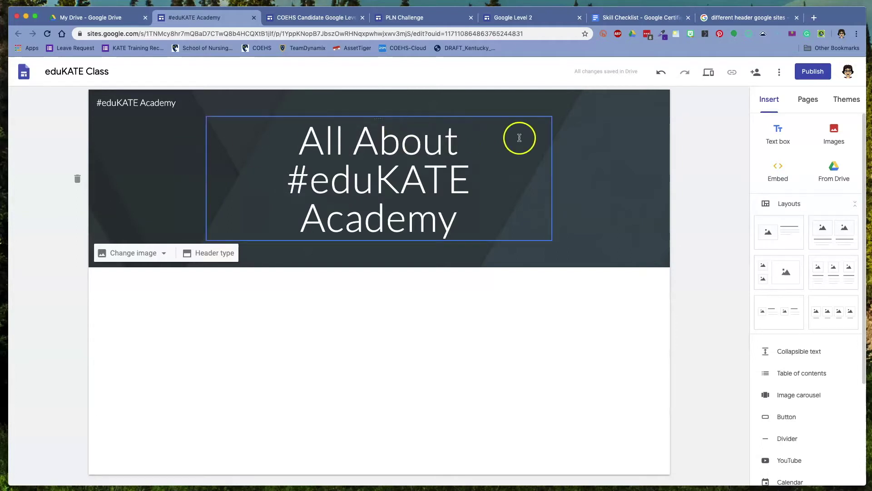
Try the pink, green and purple colour options of the Simple theme.
{"action": "left_click", "coordinate": [847, 101]}
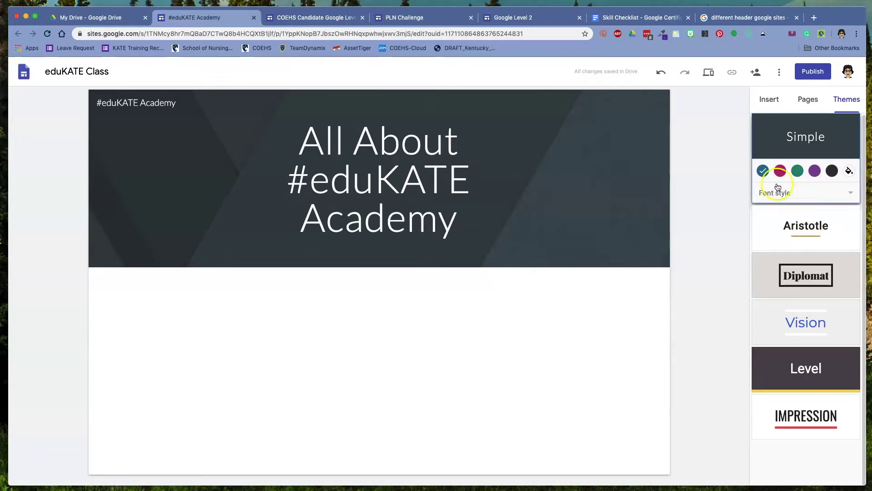
{"action": "left_click", "coordinate": [826, 160]}
{"action": "left_click", "coordinate": [779, 172]}
{"action": "left_click", "coordinate": [798, 171]}
{"action": "left_click", "coordinate": [815, 170]}
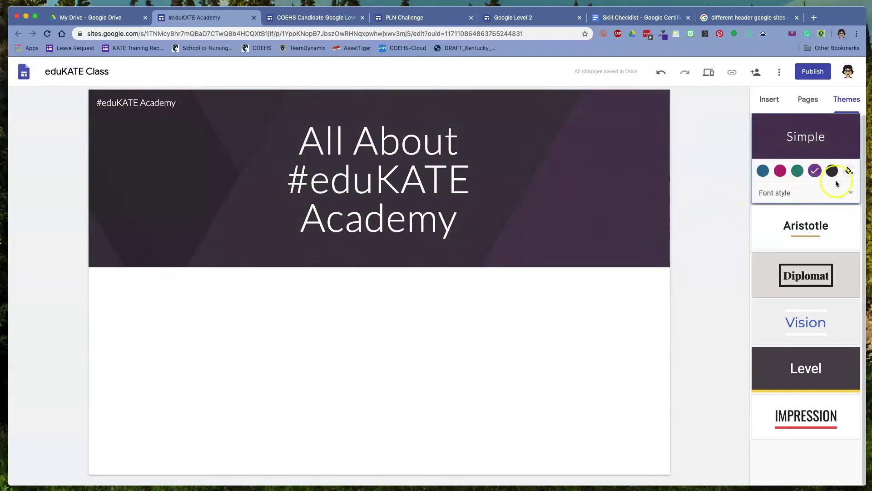
Try the Classic and Heavy font styles on the Simple theme and look at its custom colour picker.
{"action": "left_click", "coordinate": [850, 194]}
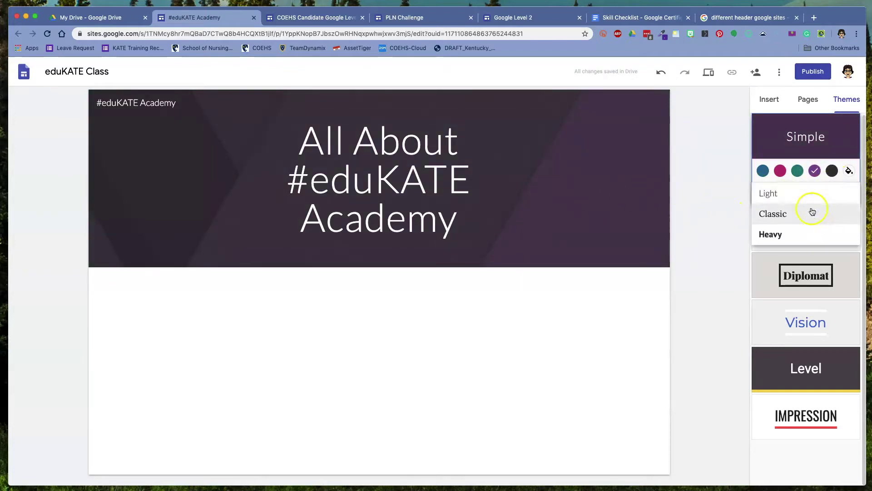
{"action": "left_click", "coordinate": [791, 213]}
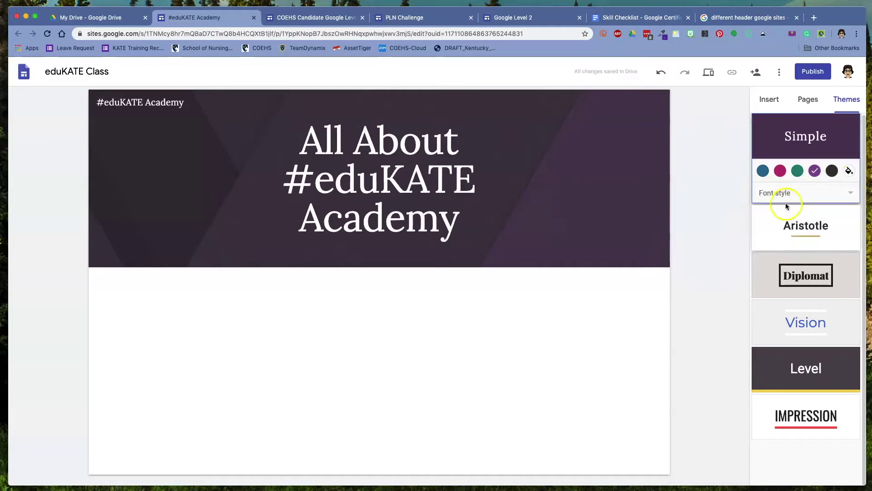
{"action": "left_click", "coordinate": [851, 193]}
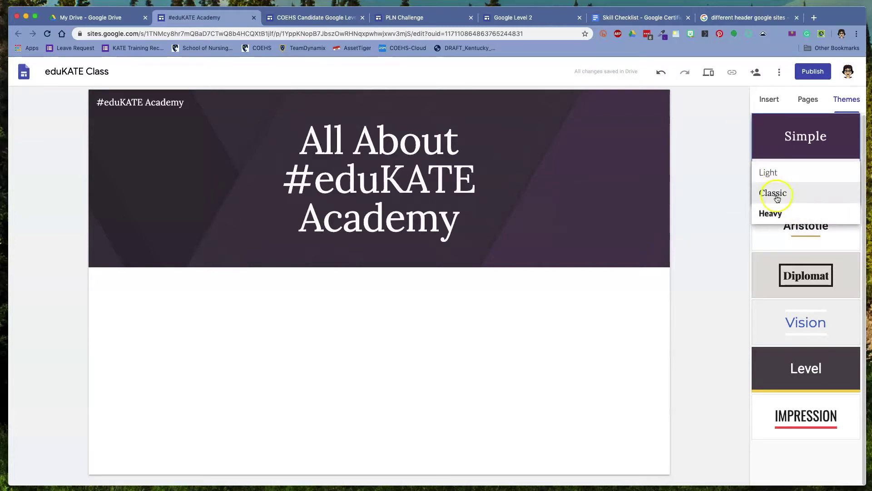
{"action": "left_click", "coordinate": [768, 216]}
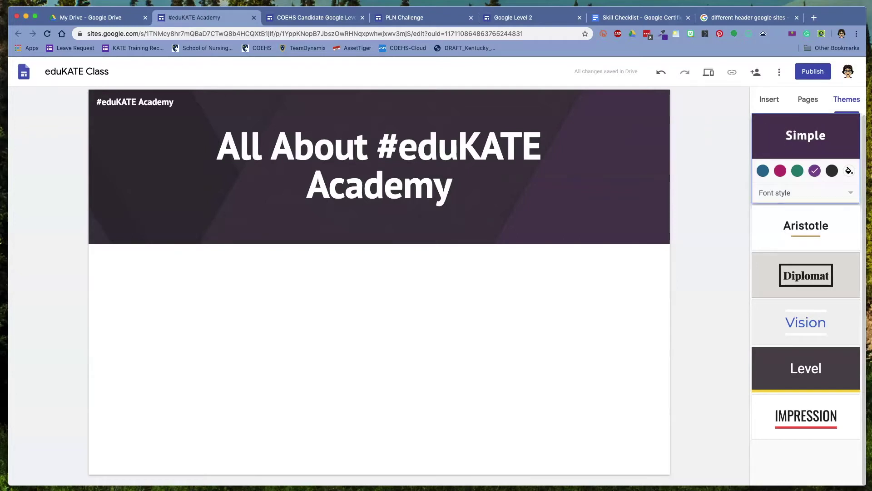
{"action": "left_click", "coordinate": [847, 172]}
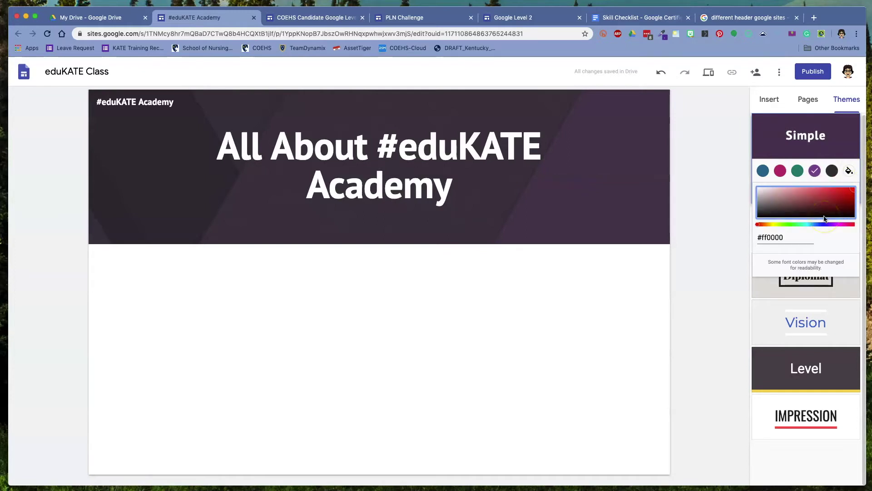
{"action": "left_click", "coordinate": [734, 191]}
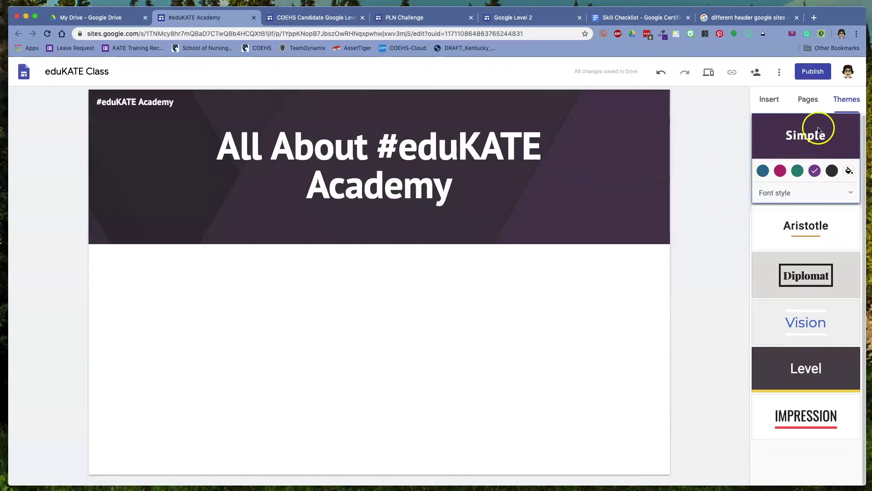
Try the Diplomat theme, view its font style options, and try the Vision theme.
{"action": "left_click", "coordinate": [813, 282]}
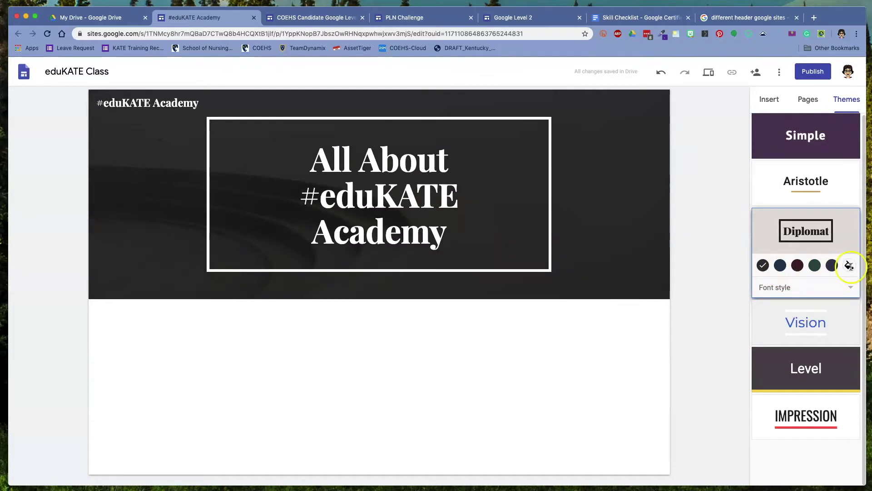
{"action": "left_click", "coordinate": [849, 288]}
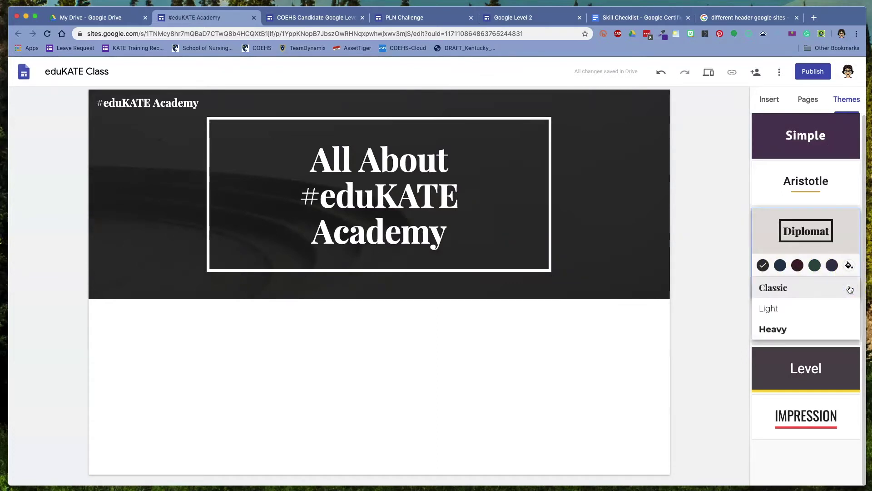
{"action": "left_click", "coordinate": [724, 262]}
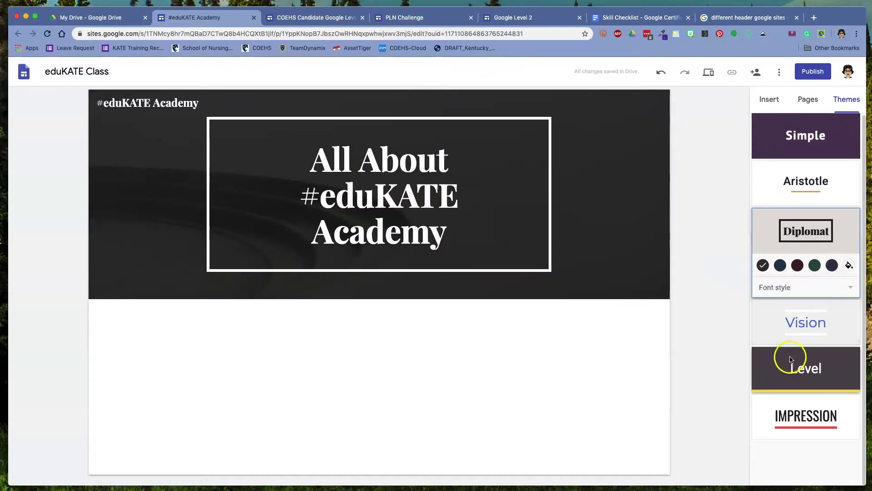
{"action": "left_click", "coordinate": [803, 324]}
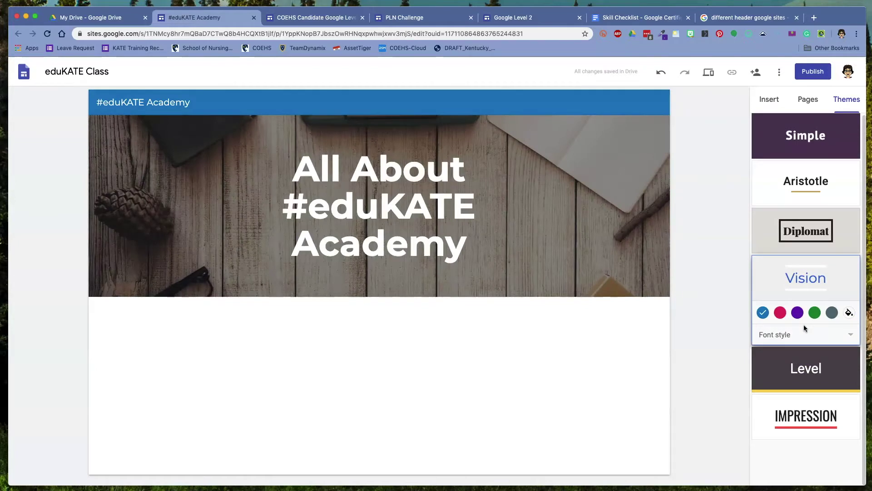
Apply the Level theme with its yellow accent colour to the site.
{"action": "left_click", "coordinate": [814, 368]}
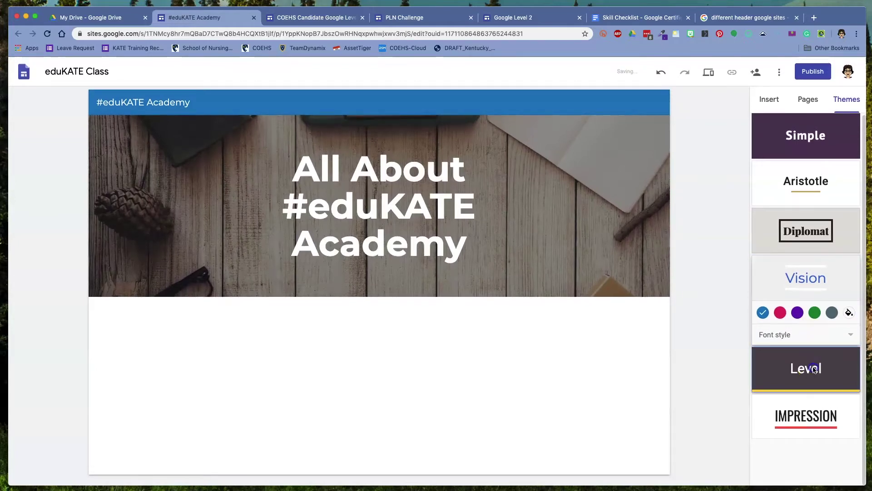
{"action": "left_click", "coordinate": [804, 328]}
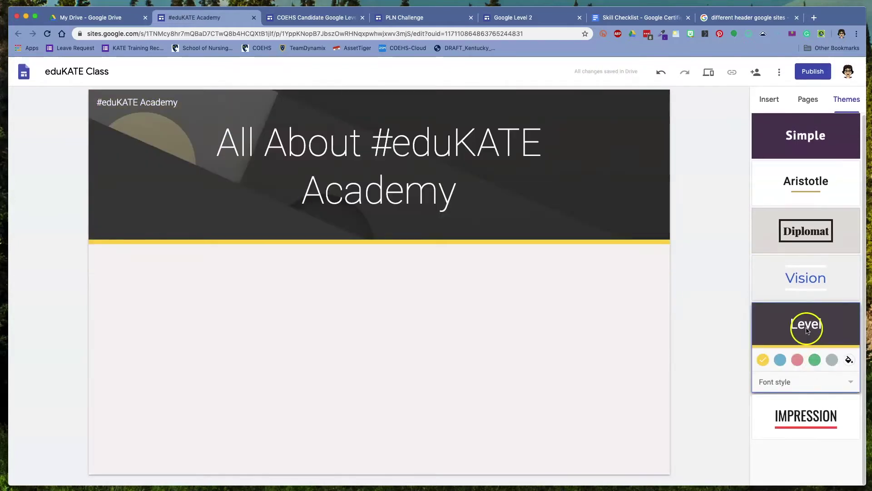
Try the Cover and Large banner header types and return the header to Banner.
{"action": "mouse_move", "coordinate": [184, 191]}
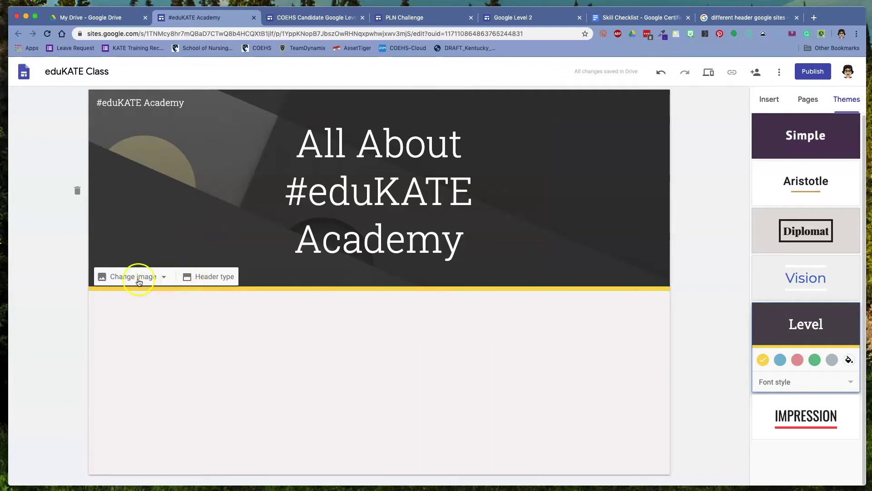
{"action": "left_click", "coordinate": [220, 280]}
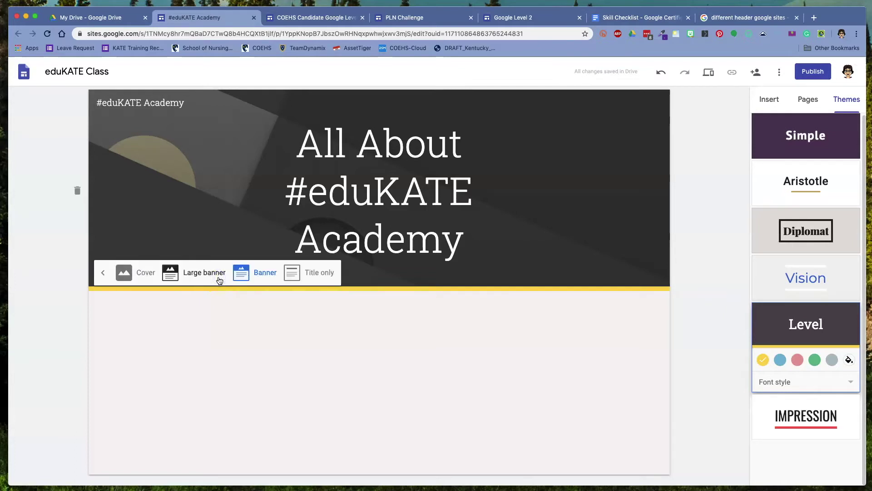
{"action": "left_click", "coordinate": [217, 277]}
{"action": "left_click", "coordinate": [146, 273]}
{"action": "left_click", "coordinate": [258, 275]}
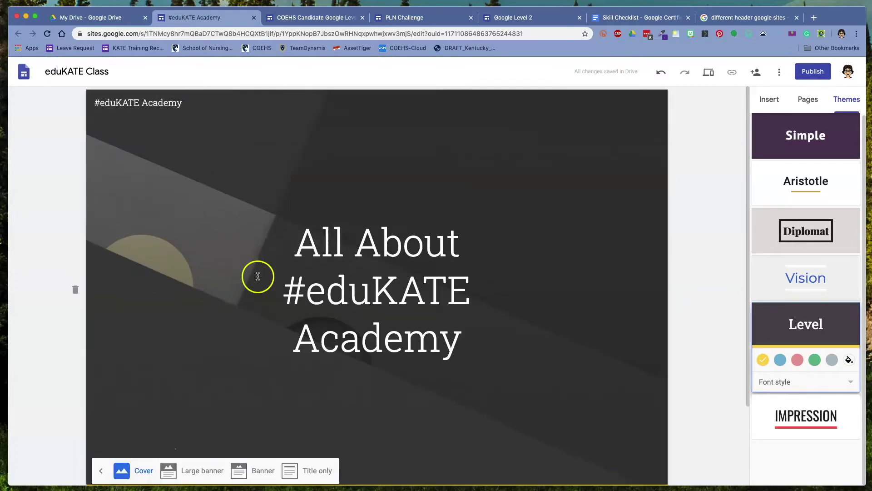
{"action": "left_click", "coordinate": [477, 287]}
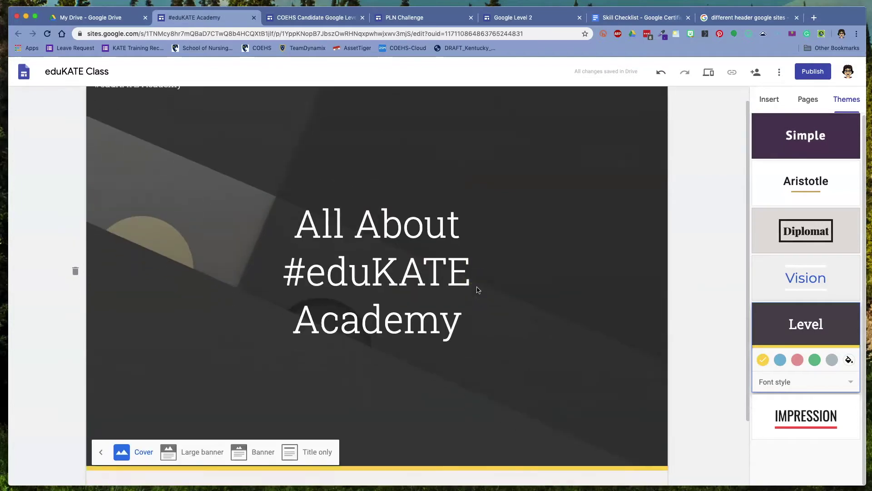
{"action": "left_click", "coordinate": [200, 434]}
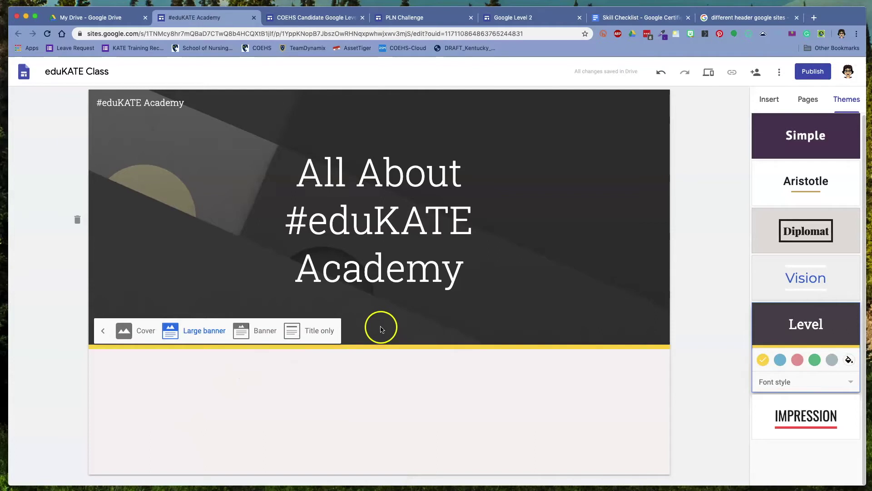
{"action": "left_click", "coordinate": [263, 334]}
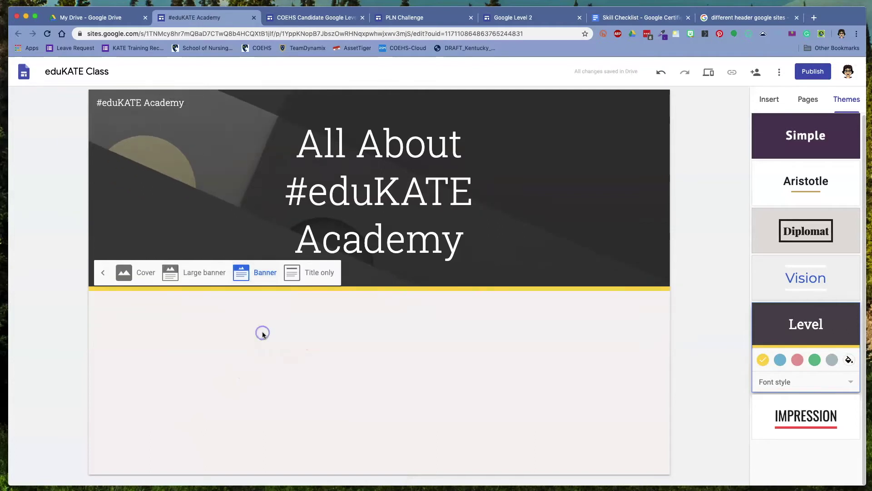
Try the Title only header type and restore the header to the Banner type.
{"action": "left_click", "coordinate": [318, 272]}
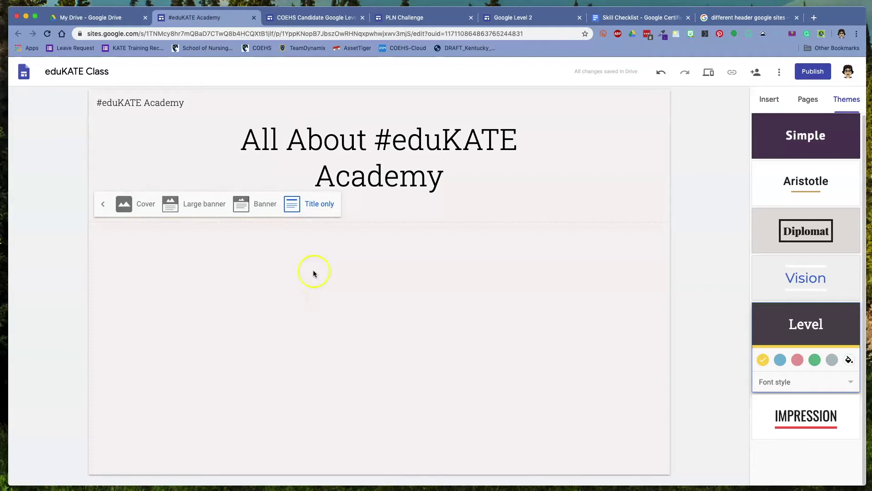
{"action": "left_click", "coordinate": [298, 263]}
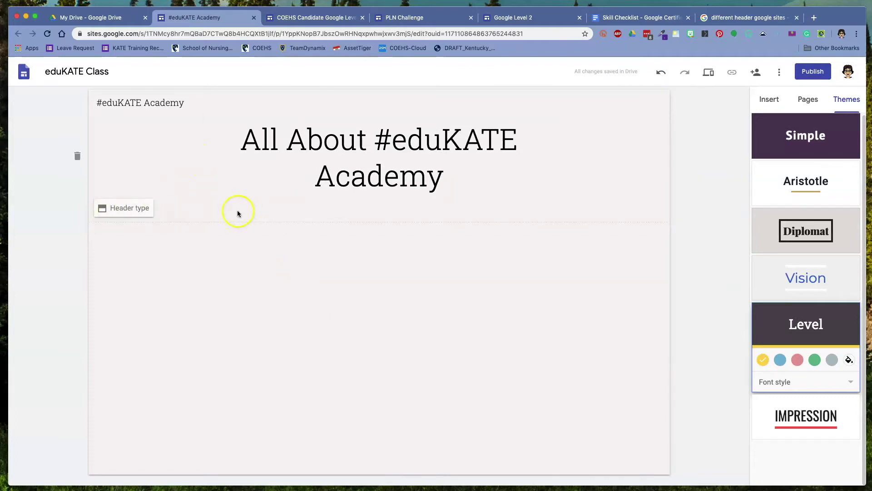
{"action": "left_click", "coordinate": [130, 208]}
{"action": "left_click", "coordinate": [263, 206]}
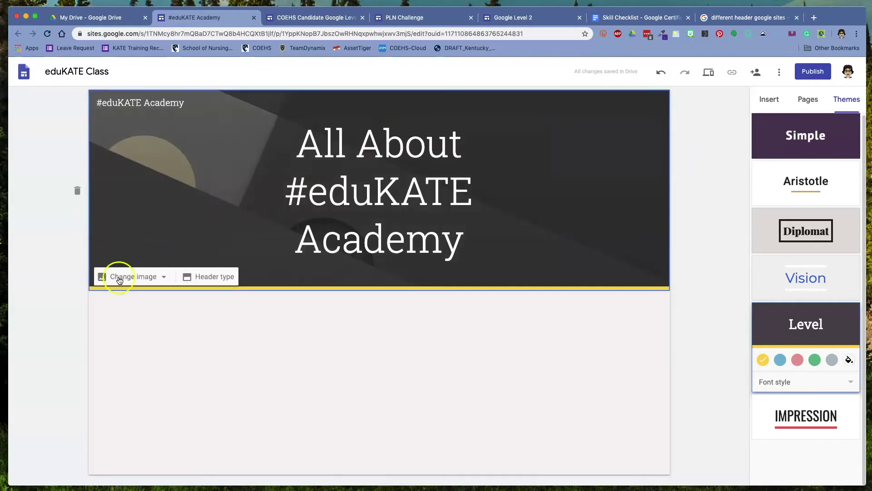
Open the image selection for the header banner and browse the gallery pictures.
{"action": "left_click", "coordinate": [168, 278]}
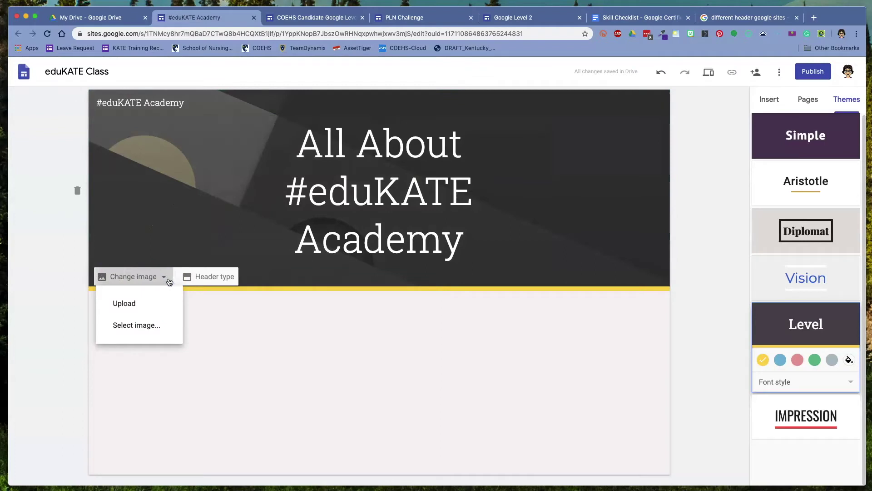
{"action": "left_click", "coordinate": [146, 332]}
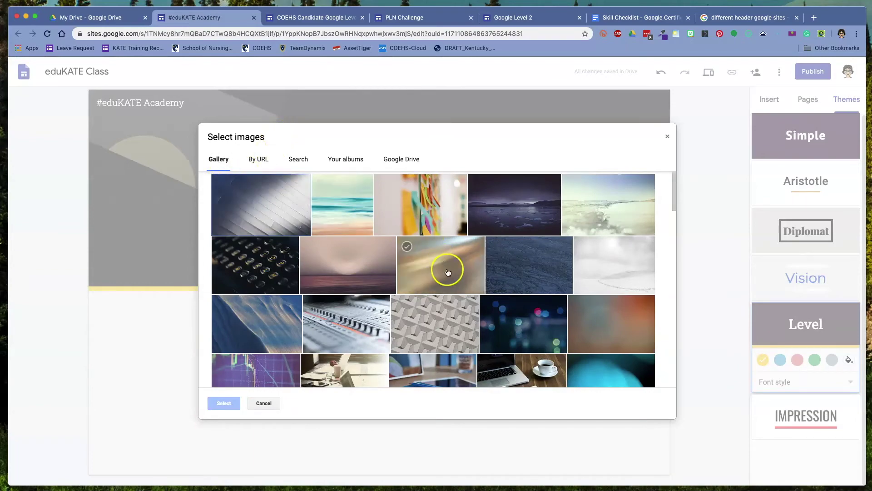
{"action": "scroll", "coordinate": [447, 273], "scroll_direction": "down", "scroll_amount": 5}
{"action": "scroll", "coordinate": [447, 274], "scroll_direction": "down", "scroll_amount": 2}
{"action": "scroll", "coordinate": [448, 273], "scroll_direction": "up", "scroll_amount": 6}
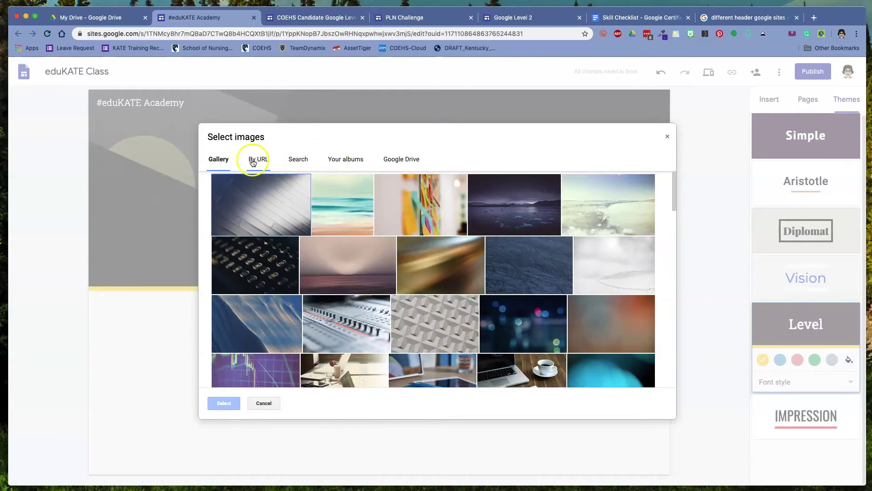
Search the web images for "google" and use the photo of the Google logo under a magnifying glass as the header image.
{"action": "left_click", "coordinate": [254, 160]}
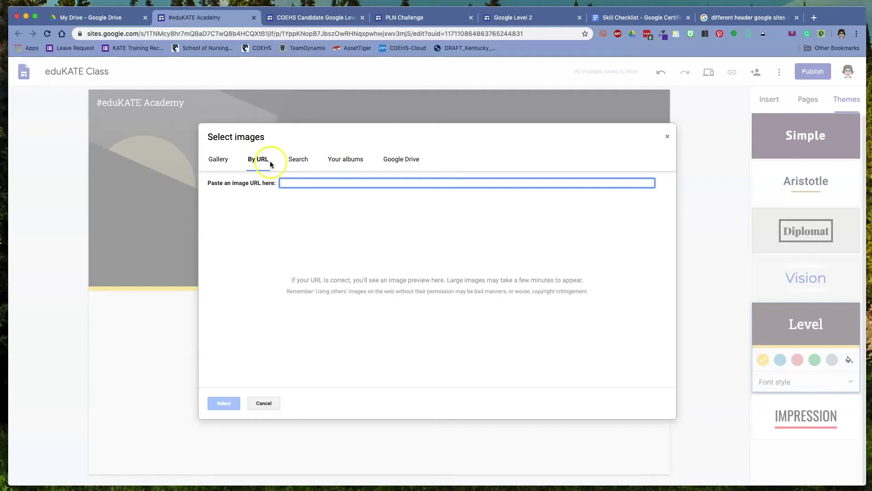
{"action": "left_click", "coordinate": [301, 161]}
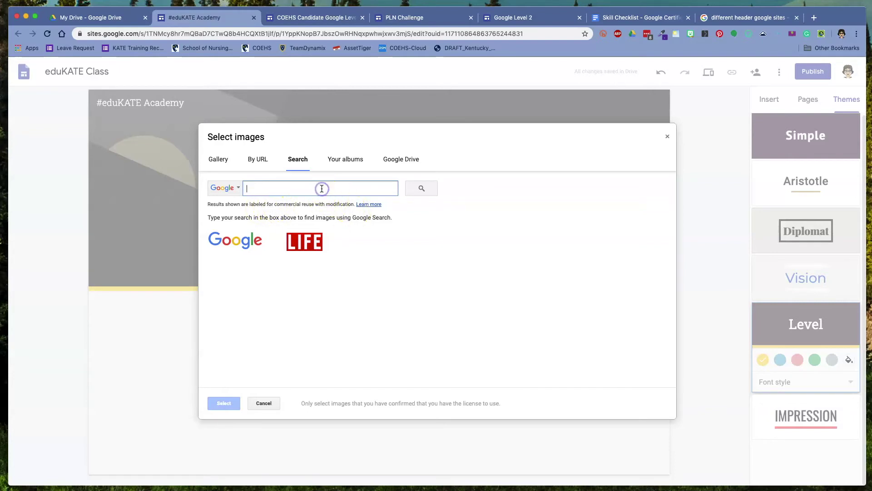
{"action": "type", "text": "google"}
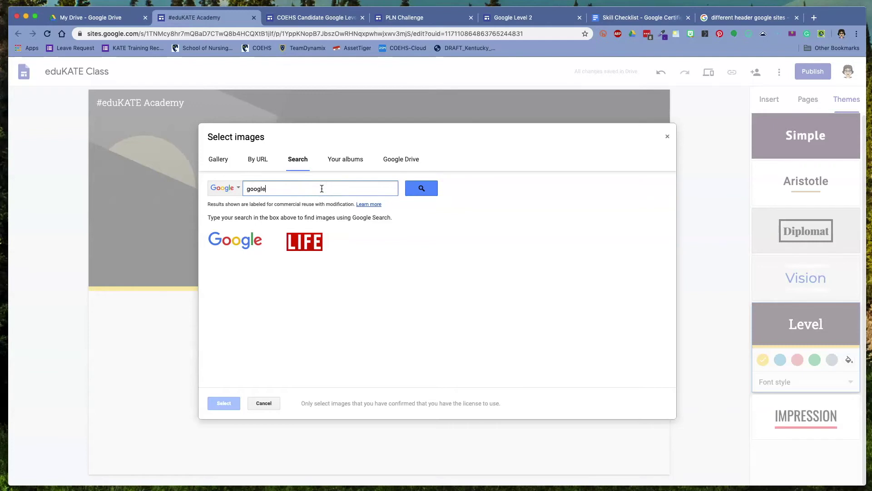
{"action": "left_click", "coordinate": [427, 189]}
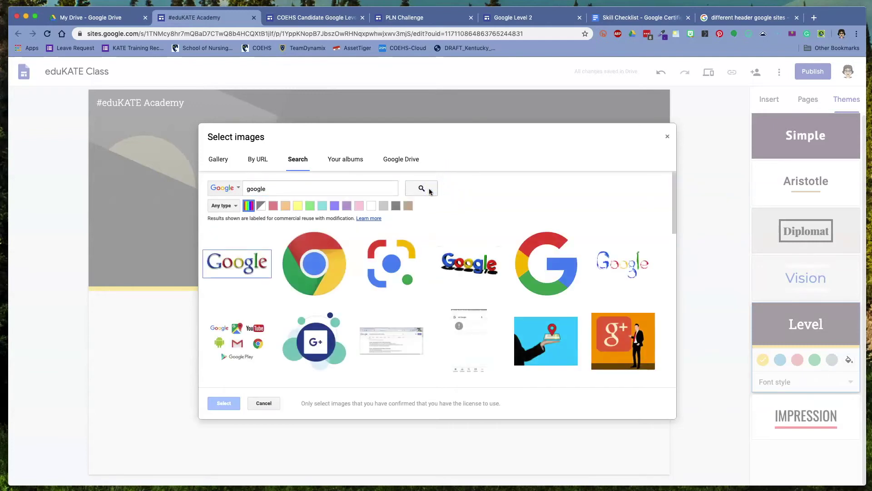
{"action": "scroll", "coordinate": [545, 295], "scroll_direction": "down", "scroll_amount": 5}
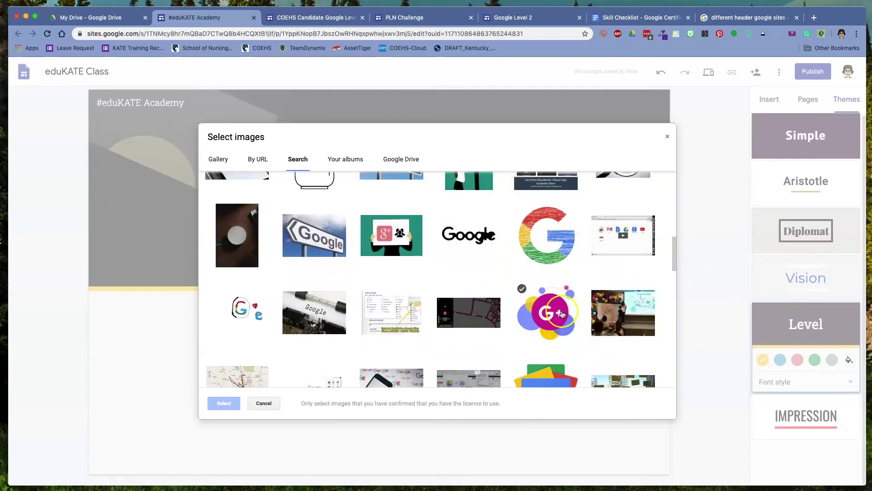
{"action": "scroll", "coordinate": [566, 313], "scroll_direction": "up", "scroll_amount": 3}
{"action": "left_click", "coordinate": [622, 291]}
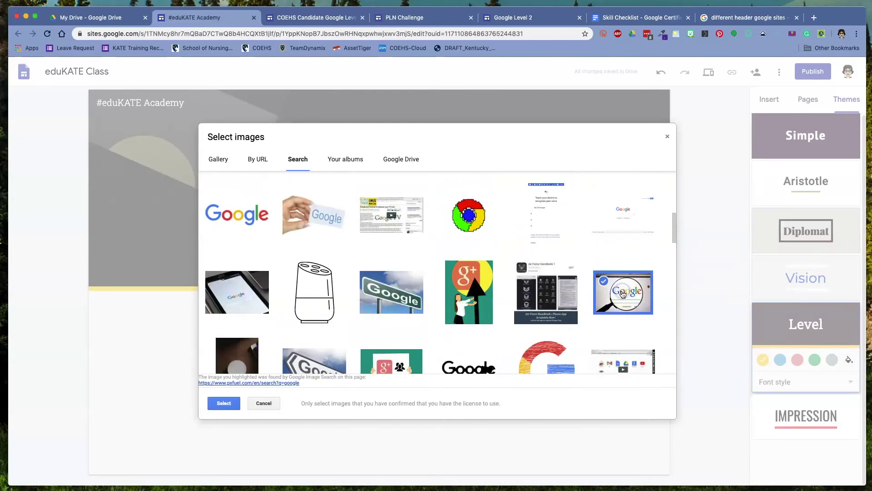
{"action": "left_click", "coordinate": [221, 404]}
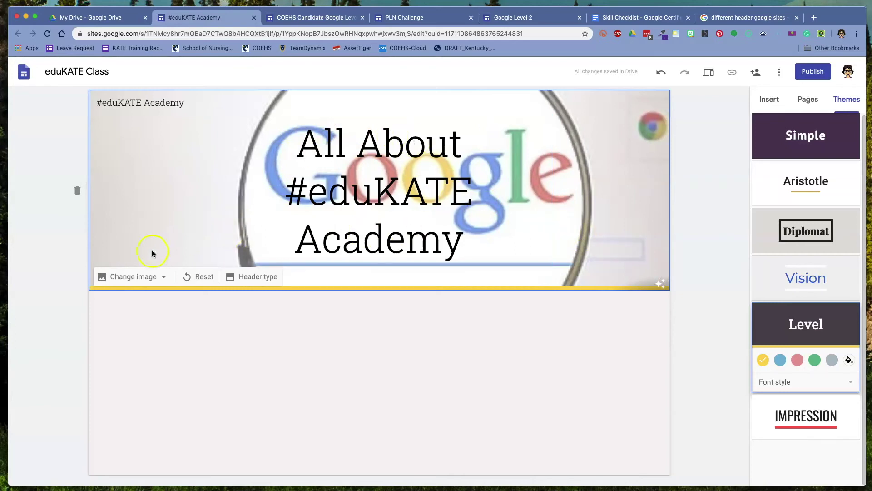
Look through the albums and Google Drive image sources, and replace the header image with the grey geometric pattern from the gallery.
{"action": "left_click", "coordinate": [144, 276]}
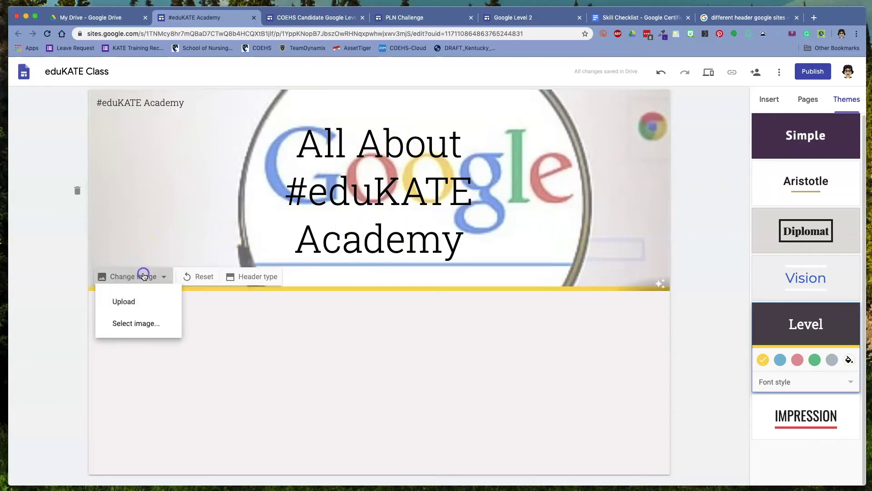
{"action": "left_click", "coordinate": [139, 323]}
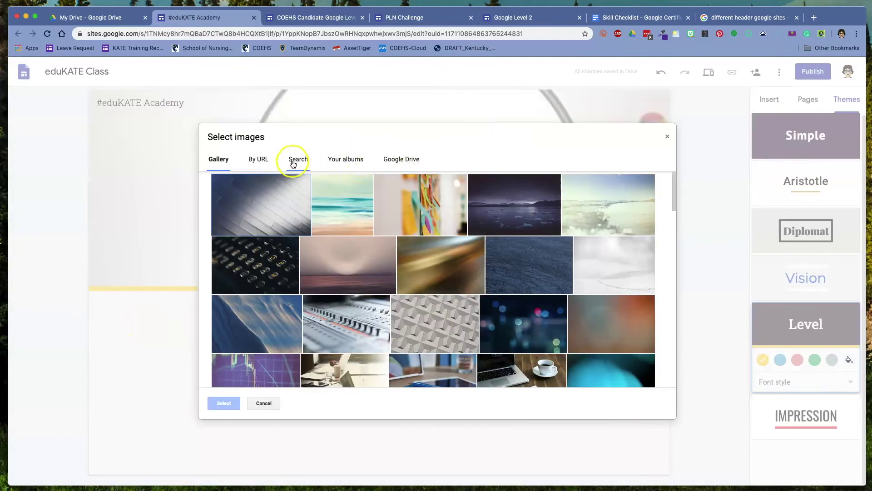
{"action": "left_click", "coordinate": [335, 162]}
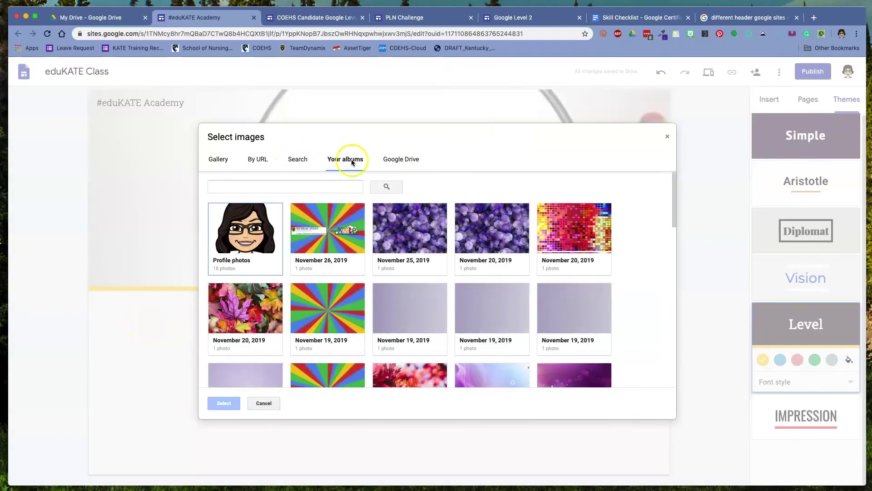
{"action": "left_click", "coordinate": [403, 160]}
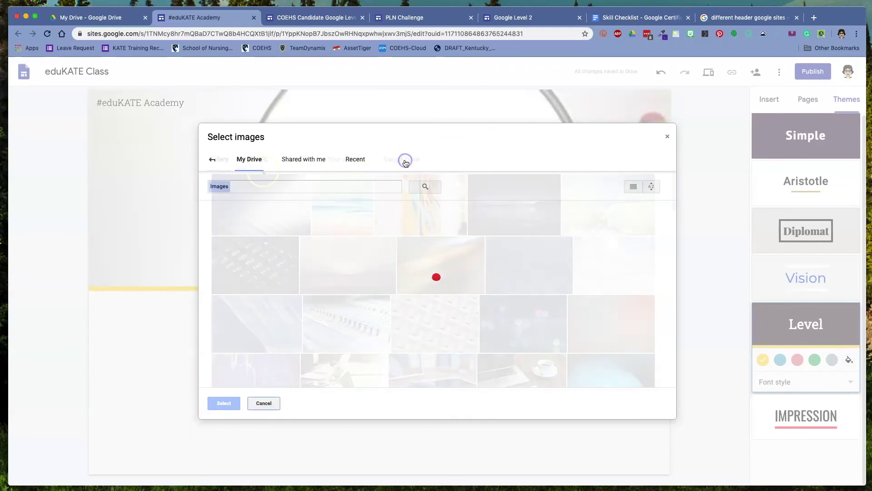
{"action": "left_click", "coordinate": [447, 320]}
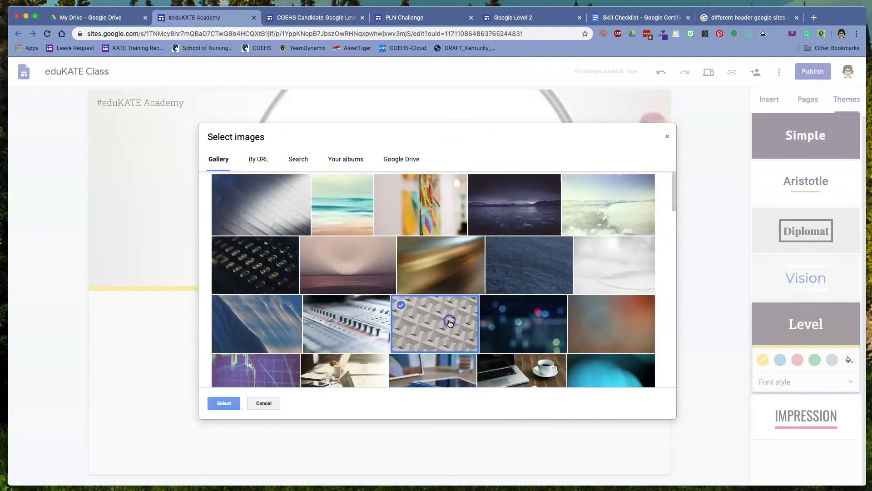
{"action": "left_click", "coordinate": [224, 403]}
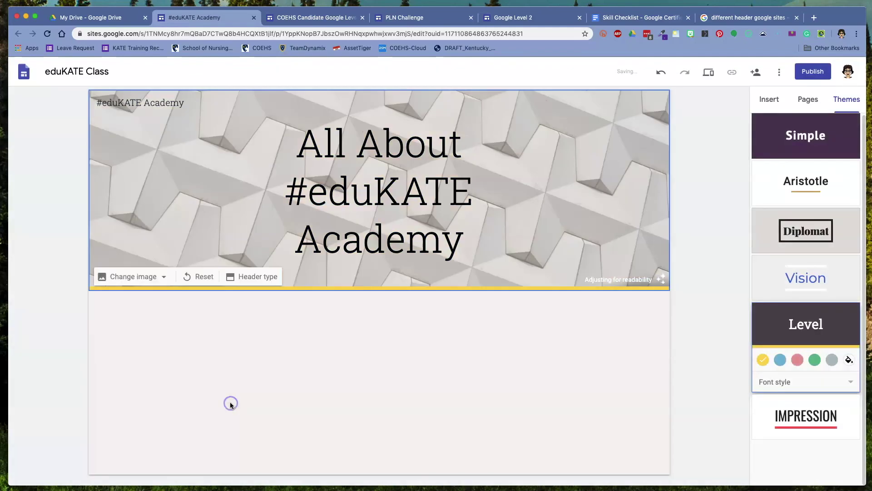
Upload the yellow pencils photo from the Pictures folder as the header image.
{"action": "left_click", "coordinate": [165, 277]}
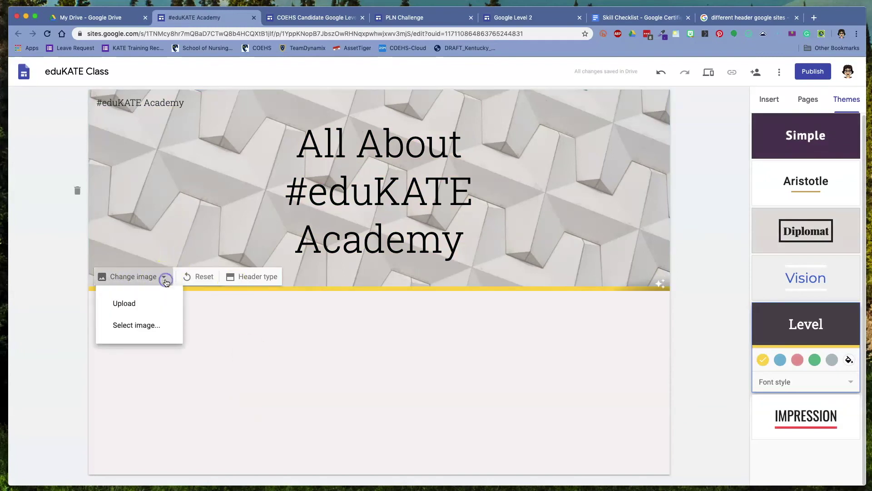
{"action": "left_click", "coordinate": [128, 307]}
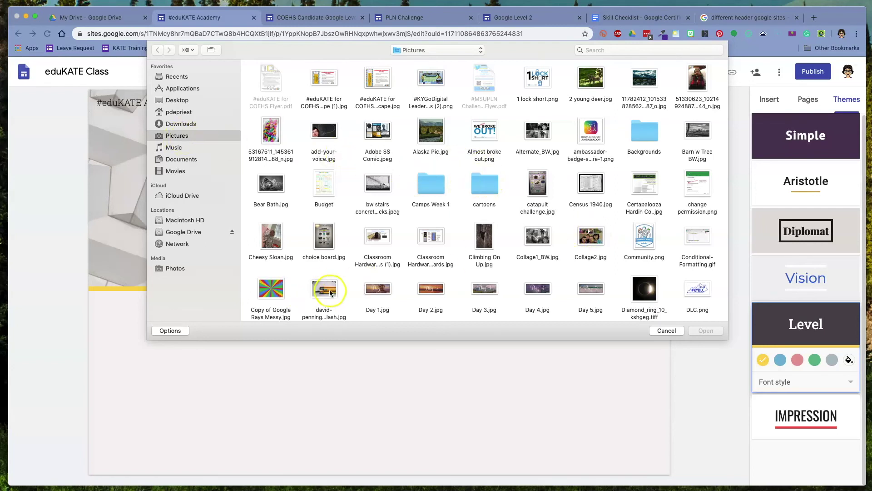
{"action": "double_click", "coordinate": [313, 289]}
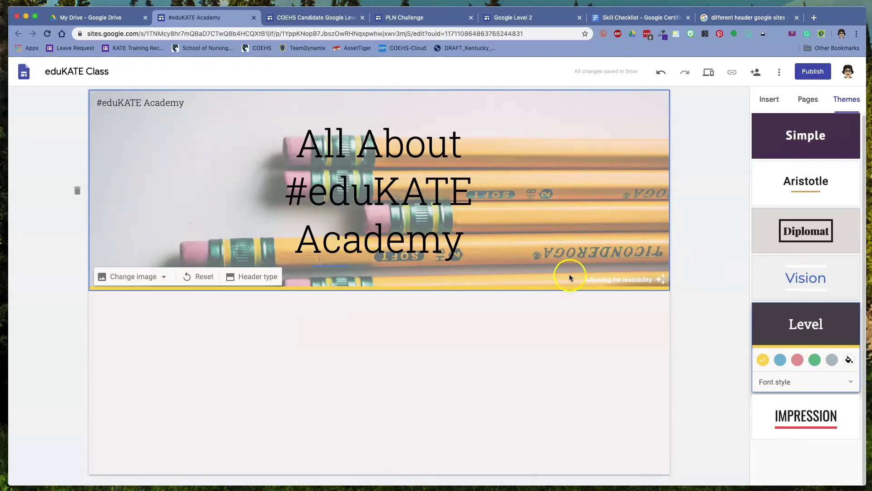
Set the font style of the Level theme to Narrow.
{"action": "left_click", "coordinate": [790, 383]}
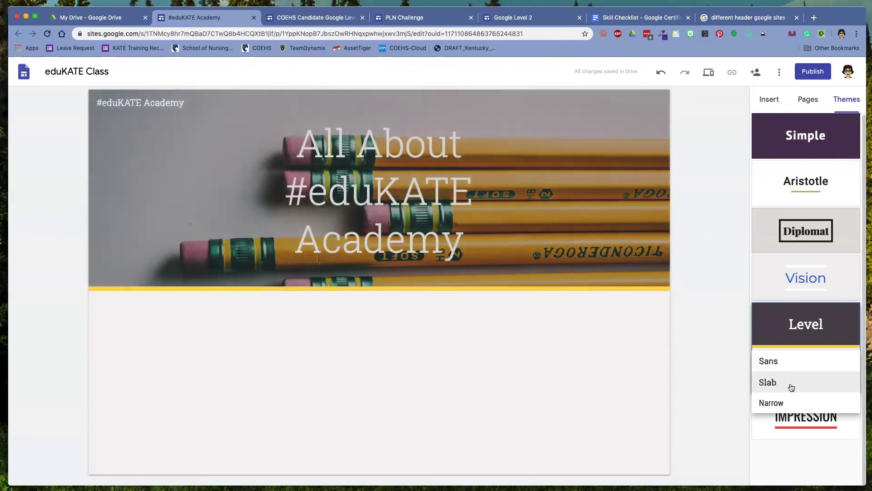
{"action": "left_click", "coordinate": [773, 400]}
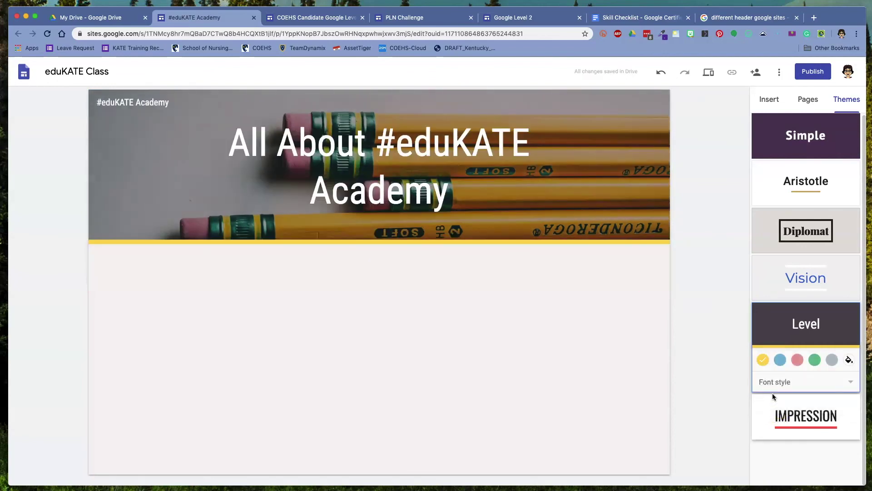
{"action": "left_click", "coordinate": [593, 320]}
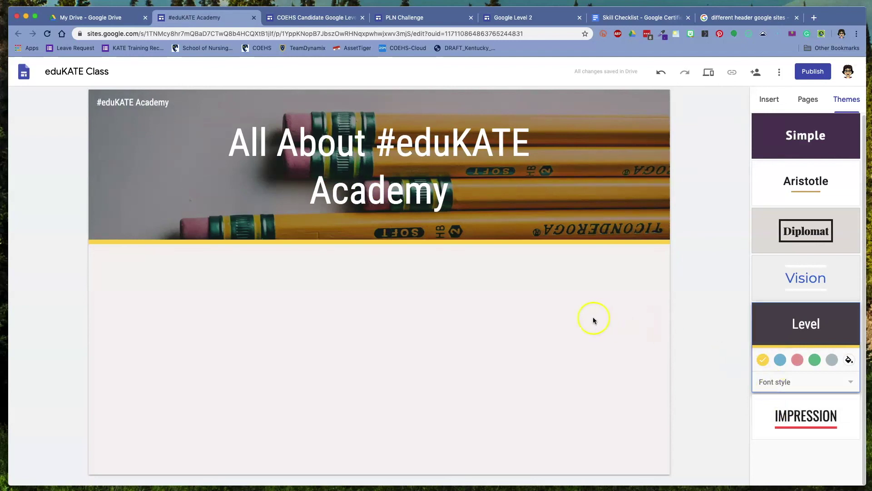
{"action": "mouse_move", "coordinate": [141, 174]}
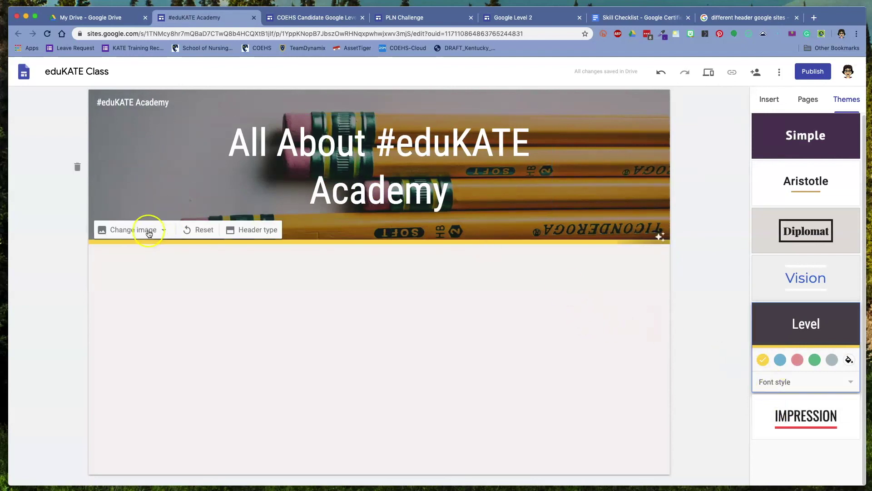